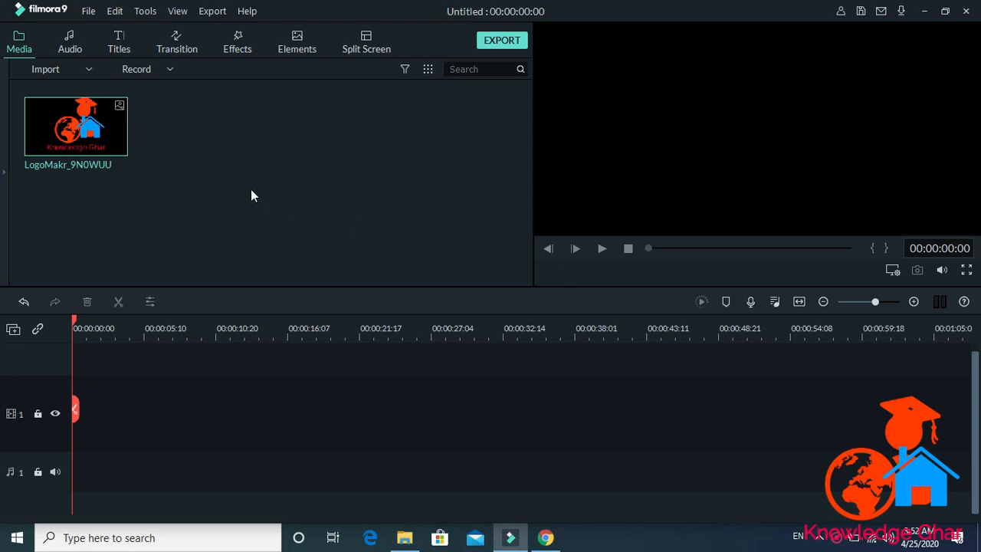
Import the media file Pexels Videos 1457810 from the tutorial folder
left_click(48, 70)
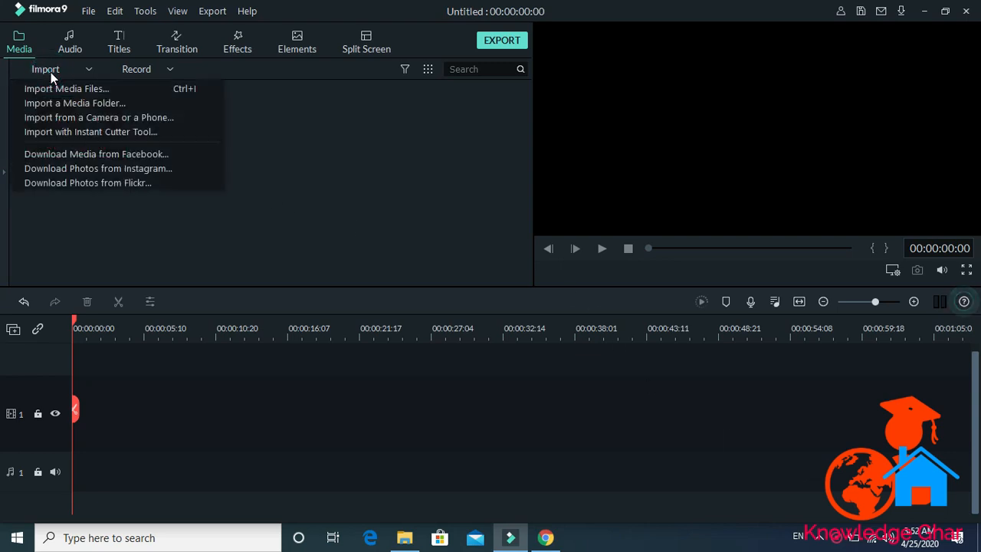
left_click(60, 86)
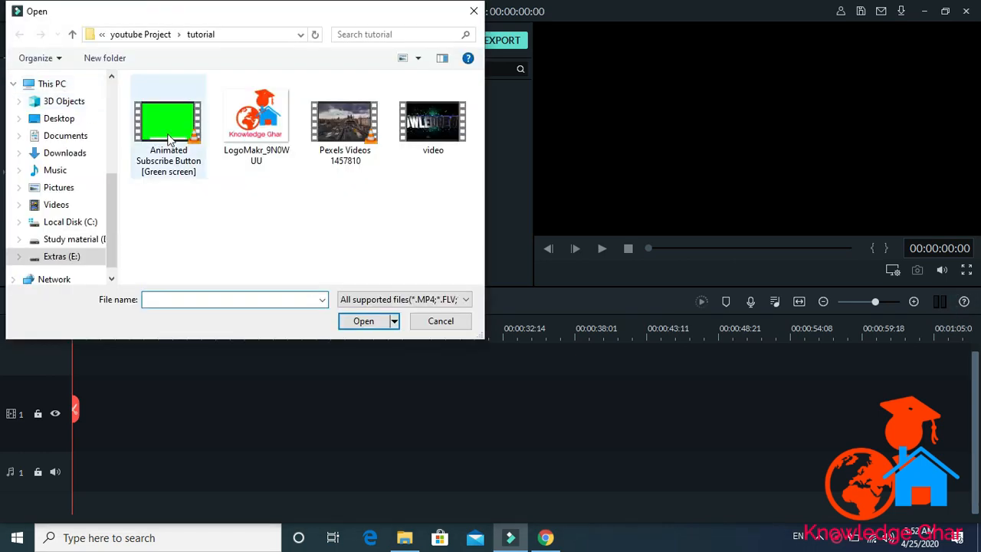
double_click(324, 129)
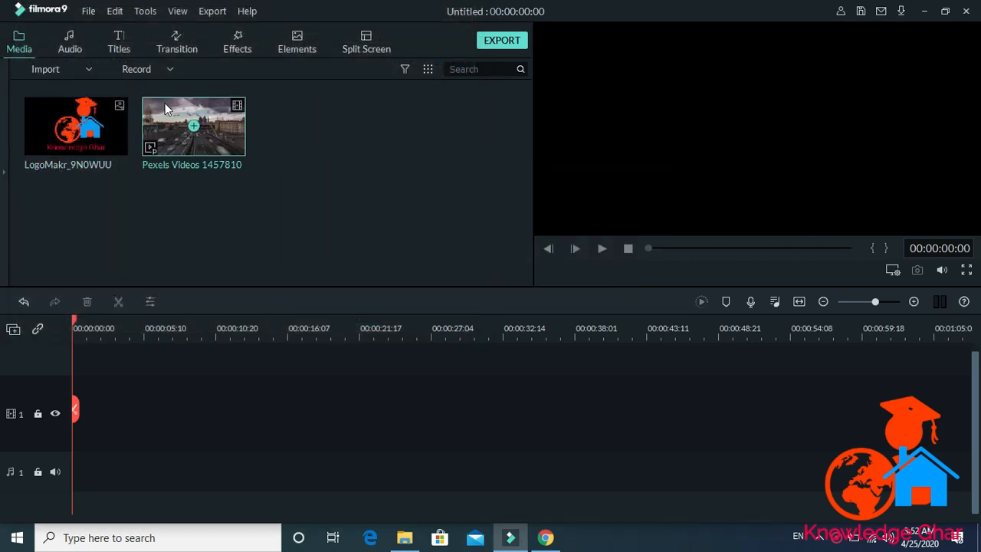
Import the "video" and "Animated Subscribe Button [Green screen]" files together from the tutorial folder
left_click(60, 69)
left_click(101, 90)
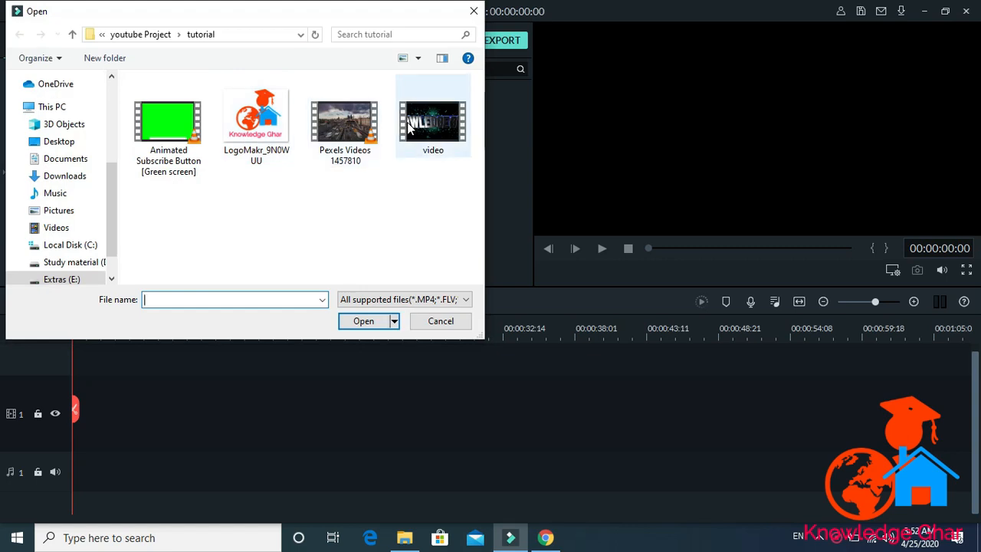
left_click(407, 127)
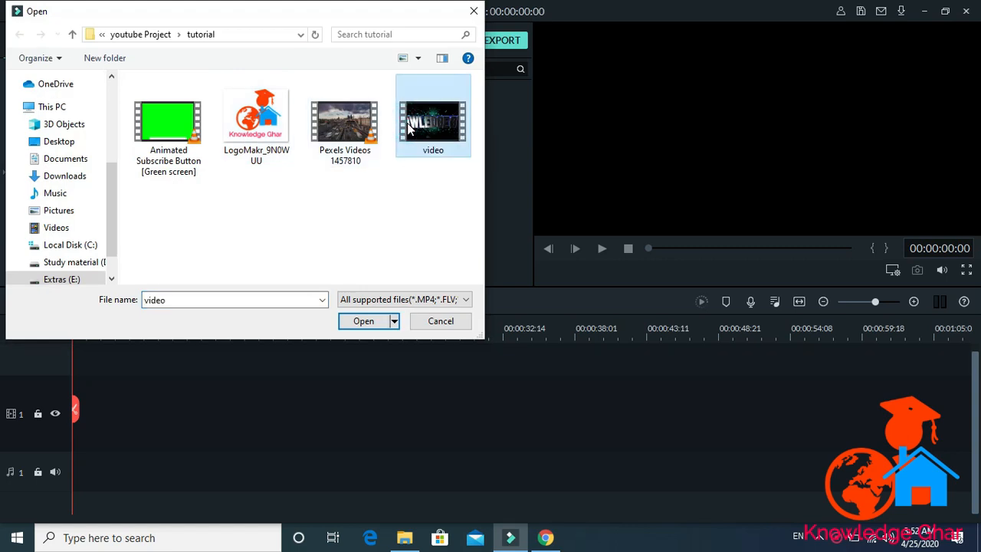
left_click(186, 136, "ctrl")
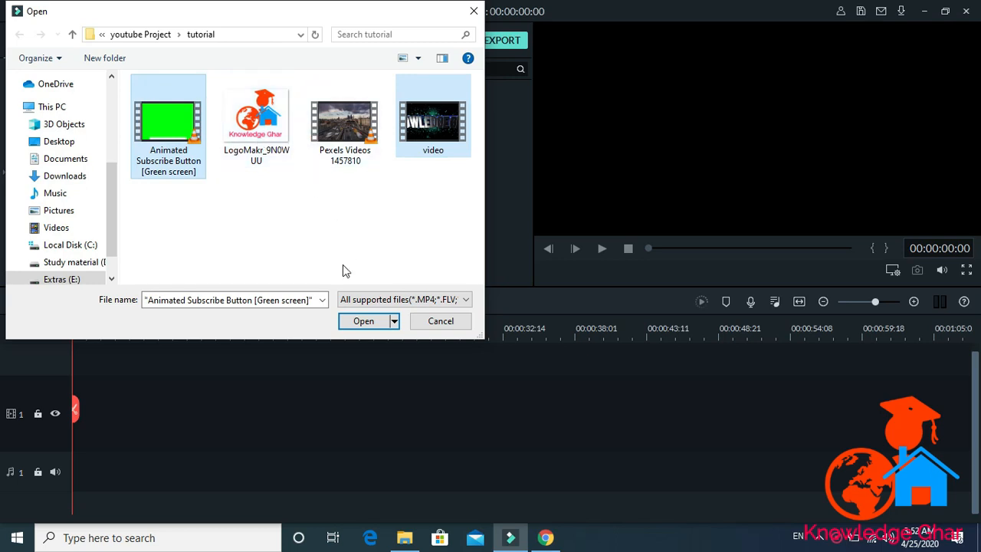
left_click(364, 322)
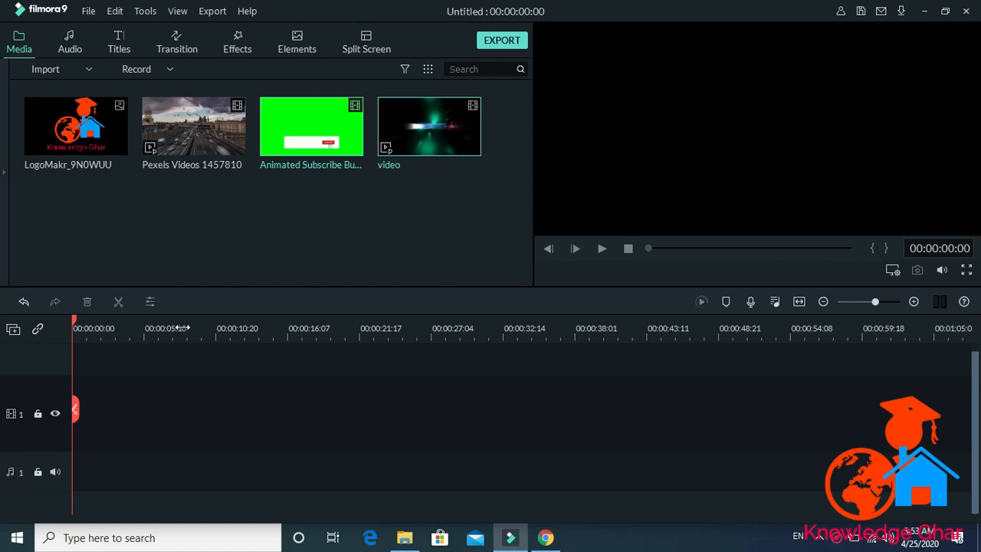
Place the Pexels Videos 1457810 clip at the start of video track 1 and the LogoMakr_9N0WUU image on a track above it
left_click_drag(170, 142, 78, 399)
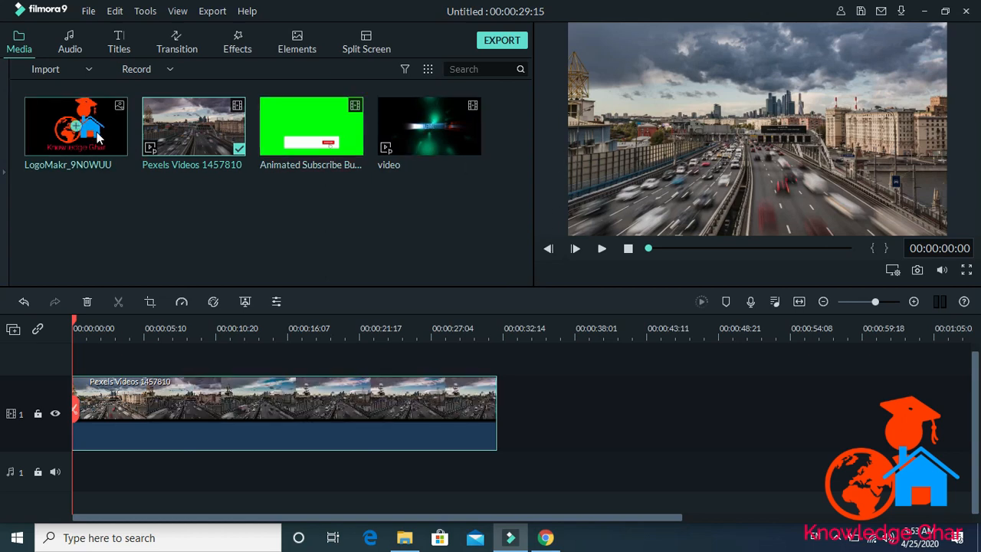
left_click_drag(97, 136, 86, 346)
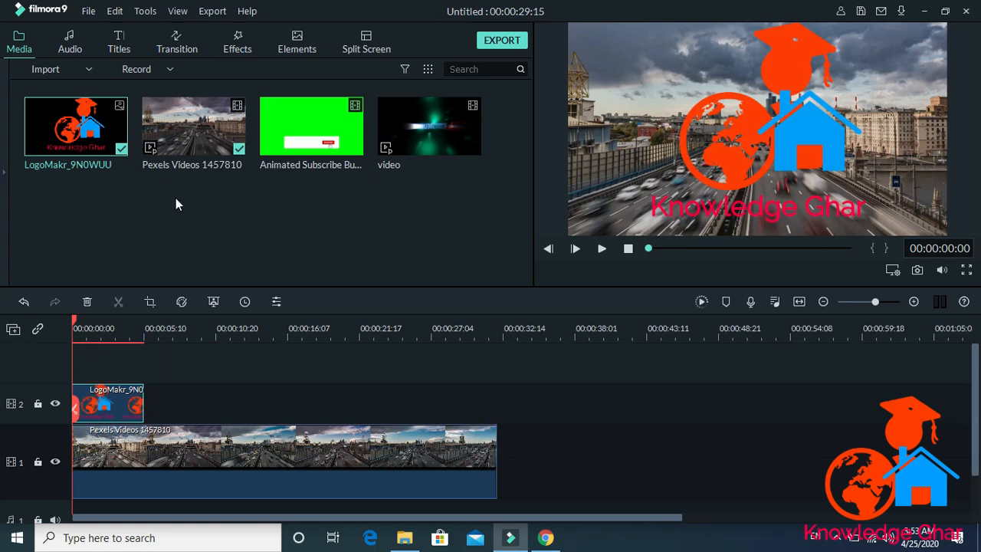
Shrink the logo overlay to about a quarter of the frame width and move it into the lower-right corner of the picture
left_click(734, 134)
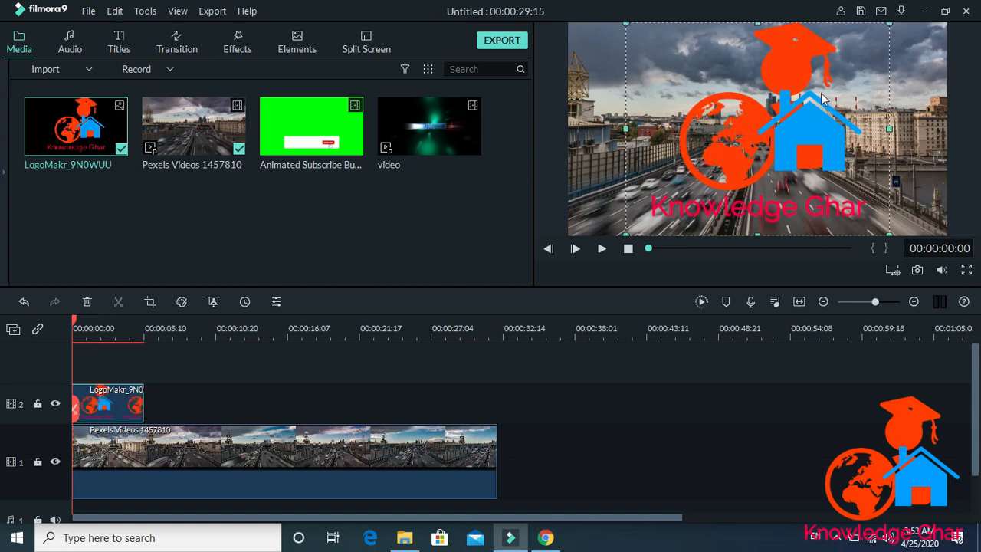
left_click_drag(889, 24, 719, 160)
left_click_drag(679, 201, 906, 211)
left_click_drag(948, 169, 946, 171)
left_click(836, 175)
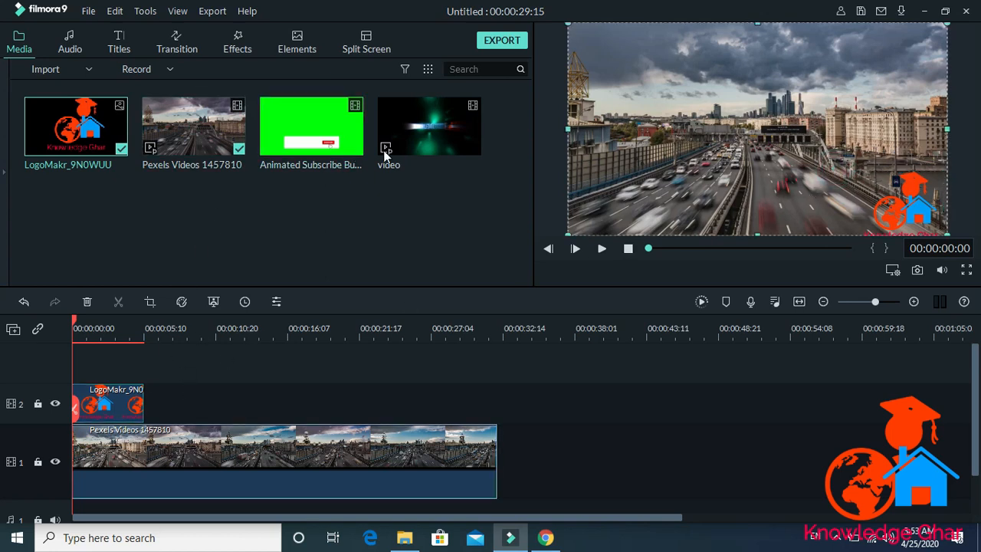
Place the "video" intro clip at the start of a new track 3 and shift the Pexels clip to start where it ends
left_click_drag(429, 141, 81, 369)
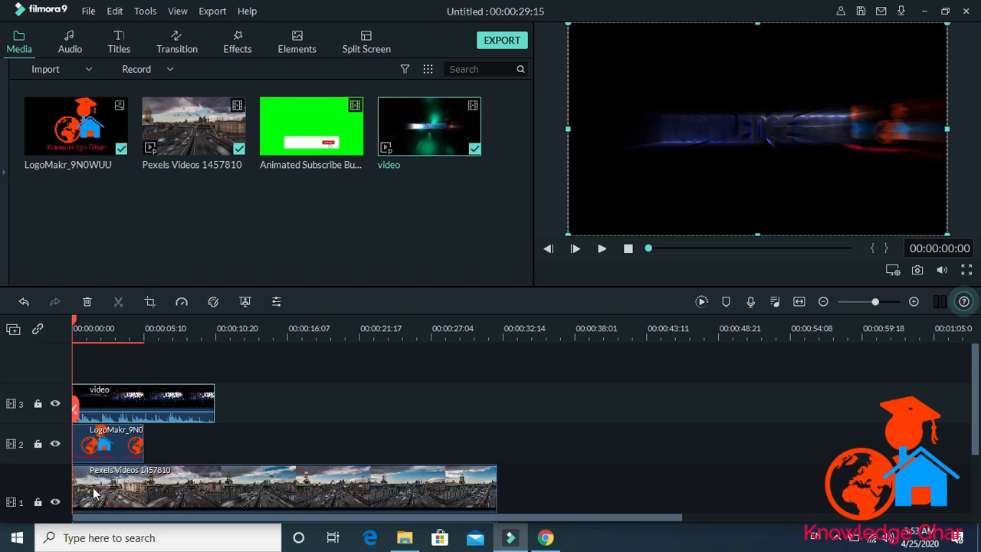
left_click_drag(103, 489, 227, 486)
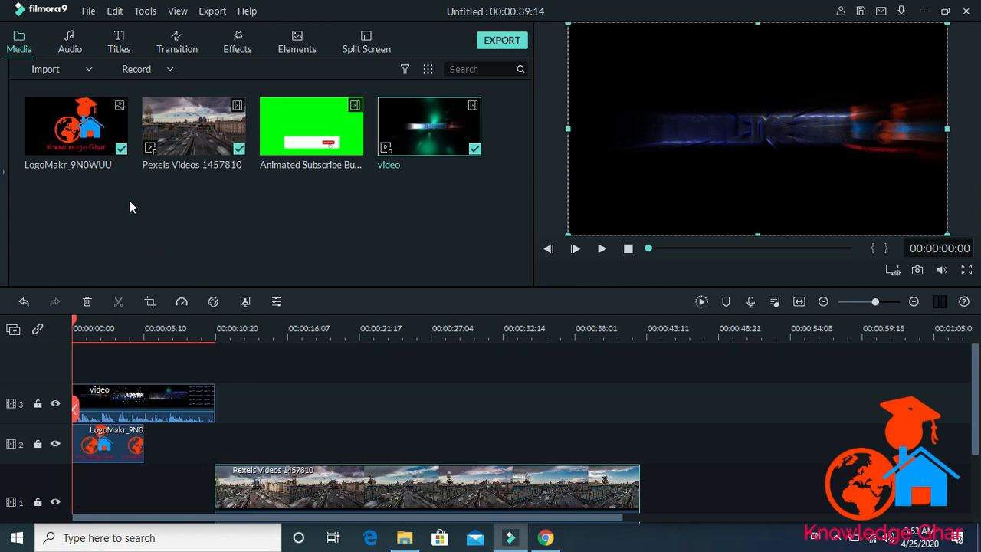
Add the Animated Subscribe Button clip on a new track 4 at the Pexels clip's start and enable Chroma Key with green on it
left_click(278, 150)
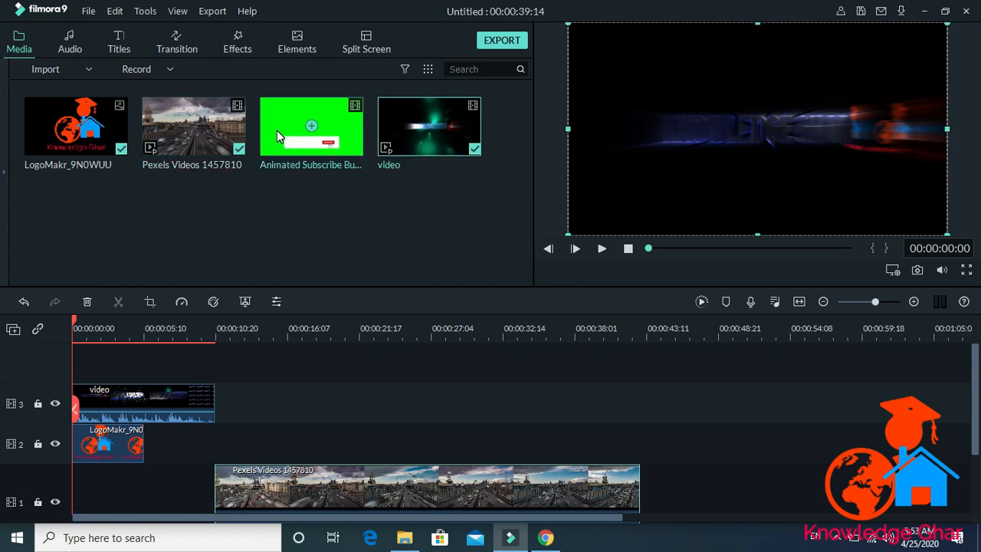
left_click_drag(276, 136, 229, 363)
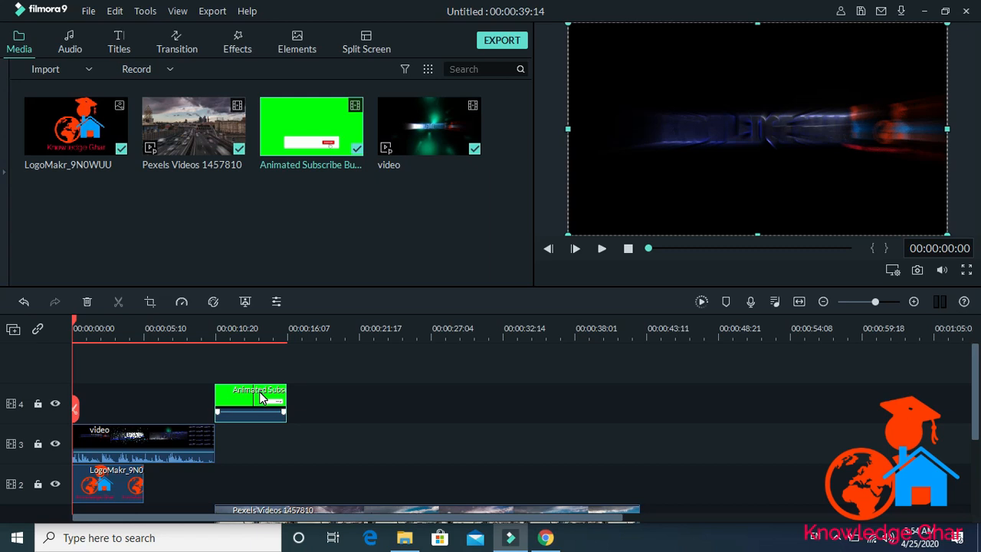
mouse_move(239, 409)
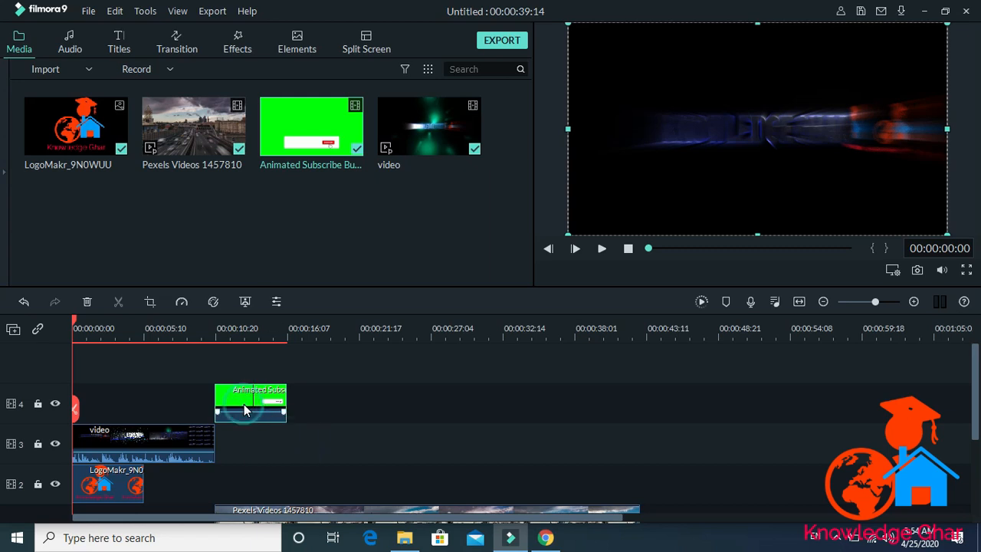
left_click(276, 302)
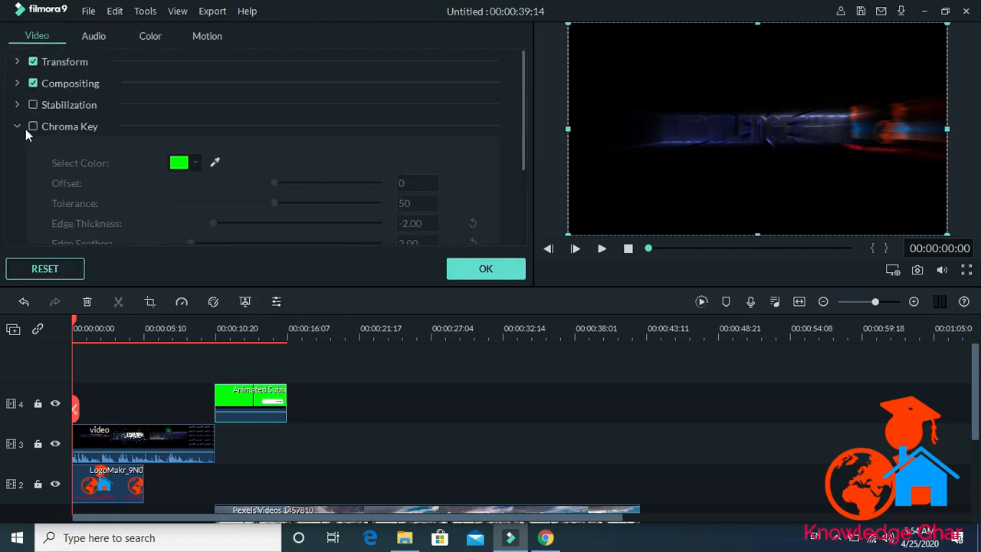
left_click(33, 126)
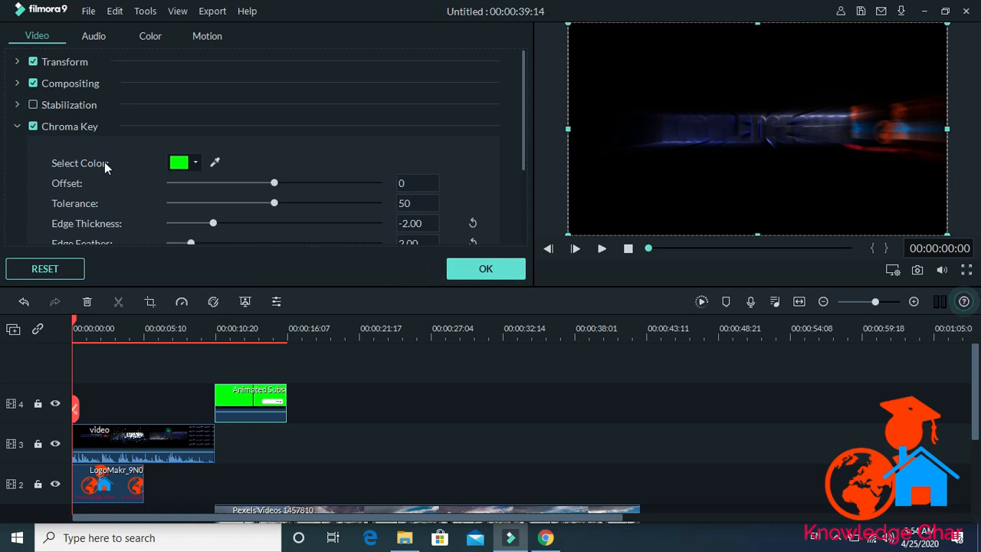
left_click(486, 268)
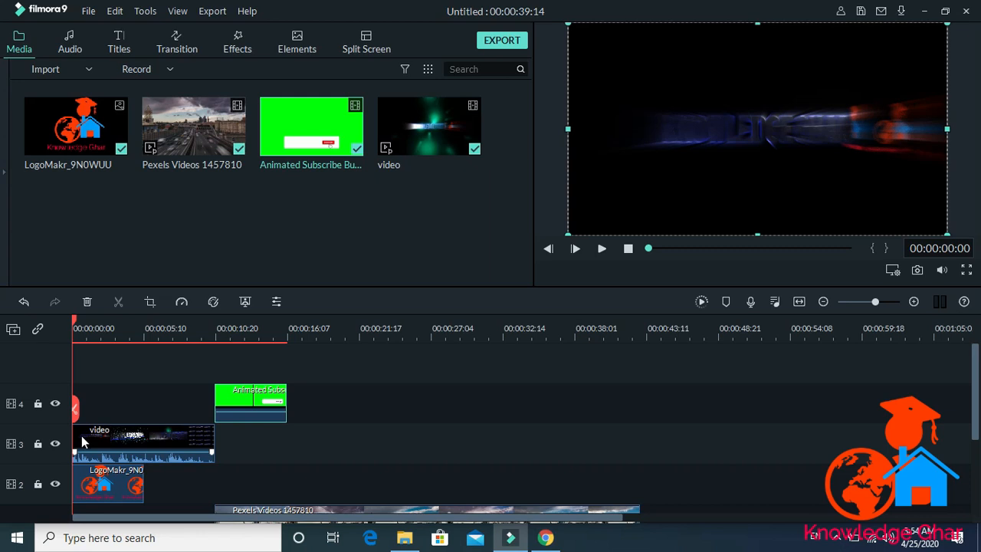
Preview the sequence from the start through the subscribe animation, and extend the logo clip to the end of the Pexels clip
left_click(942, 271)
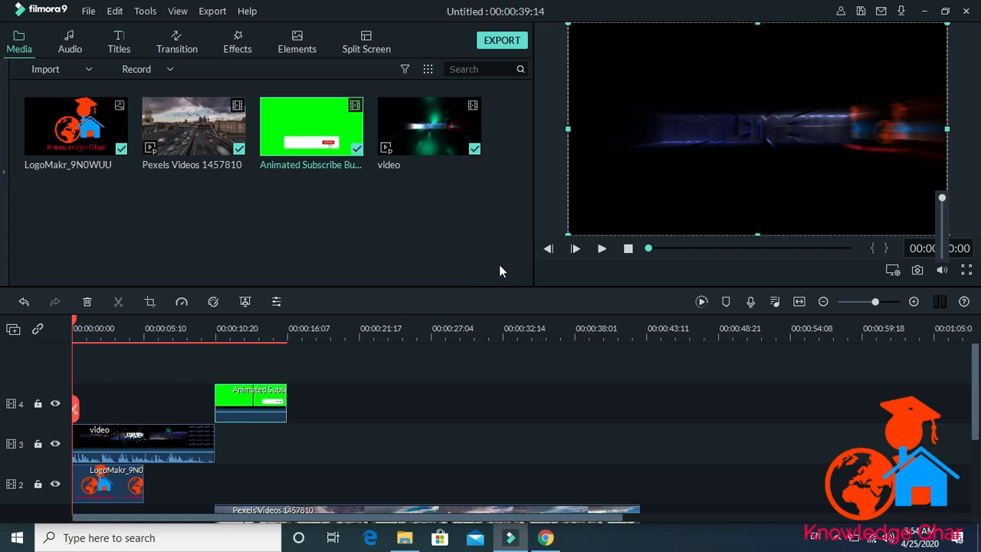
left_click(603, 248)
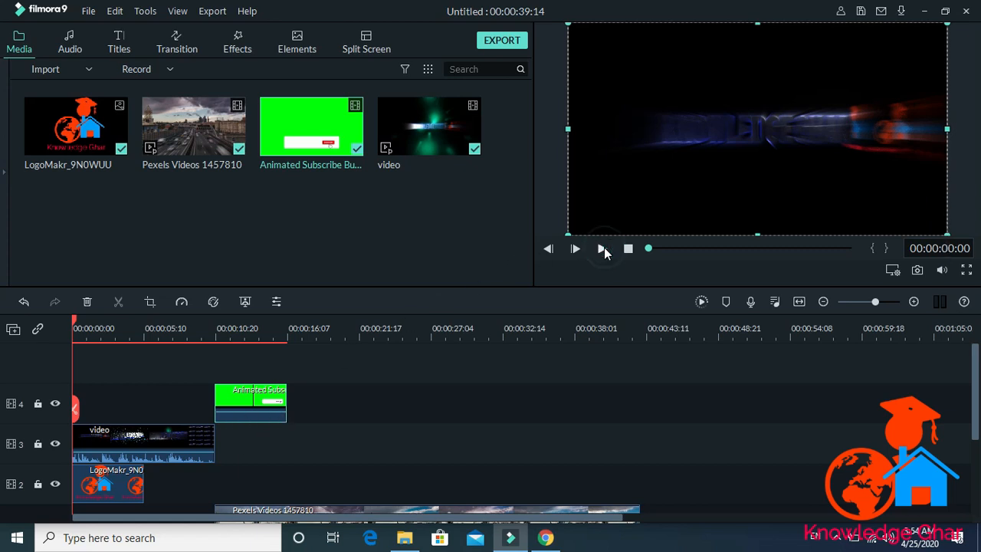
left_click(602, 250)
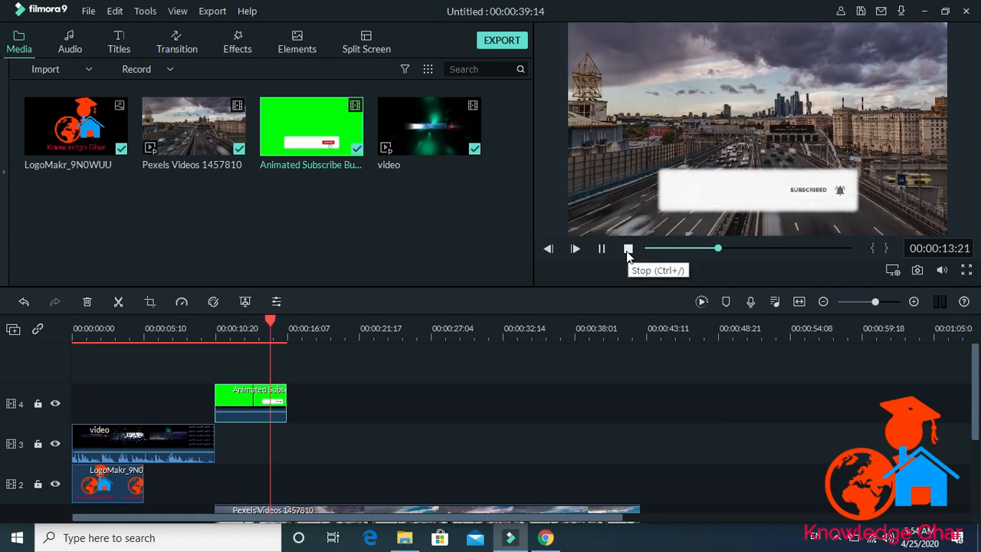
left_click(628, 249)
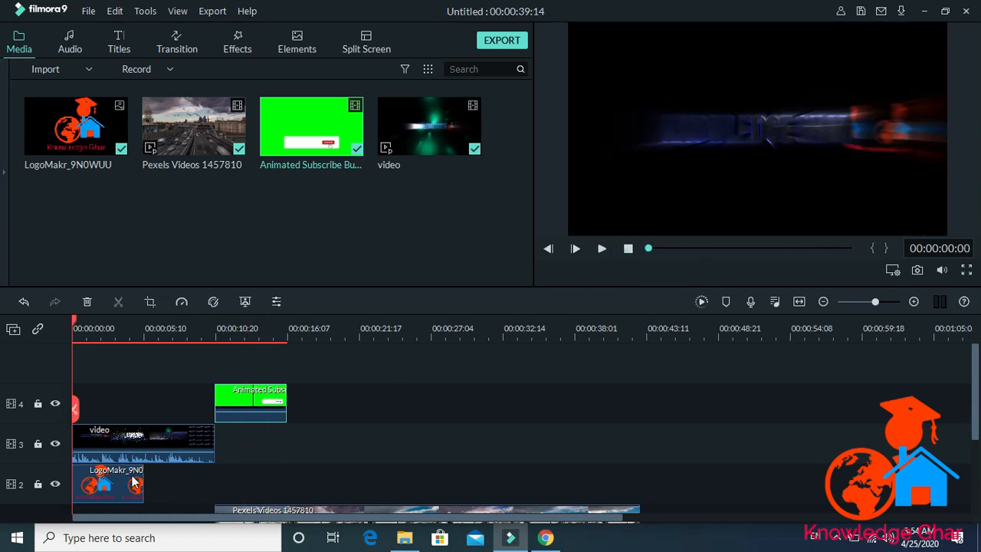
left_click(130, 486)
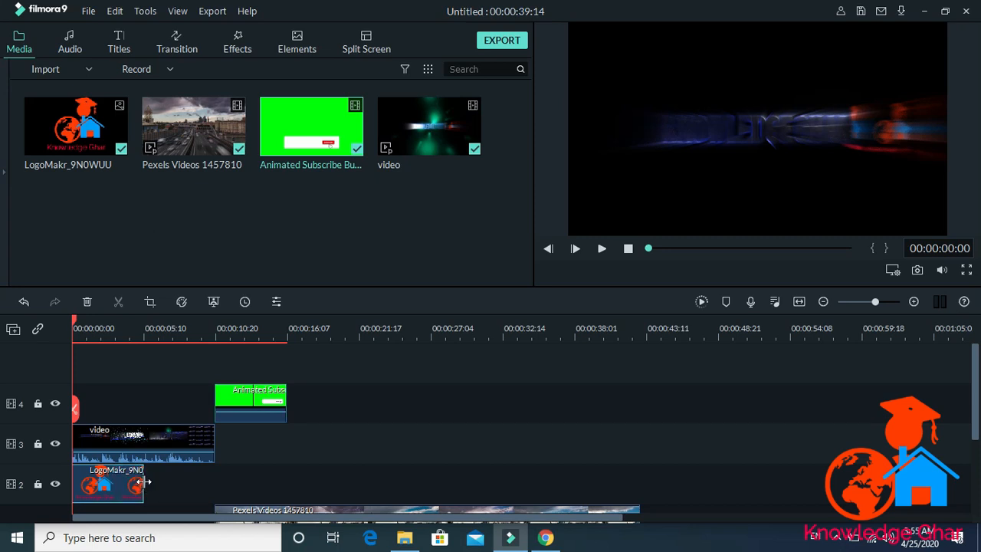
left_click_drag(143, 483, 639, 497)
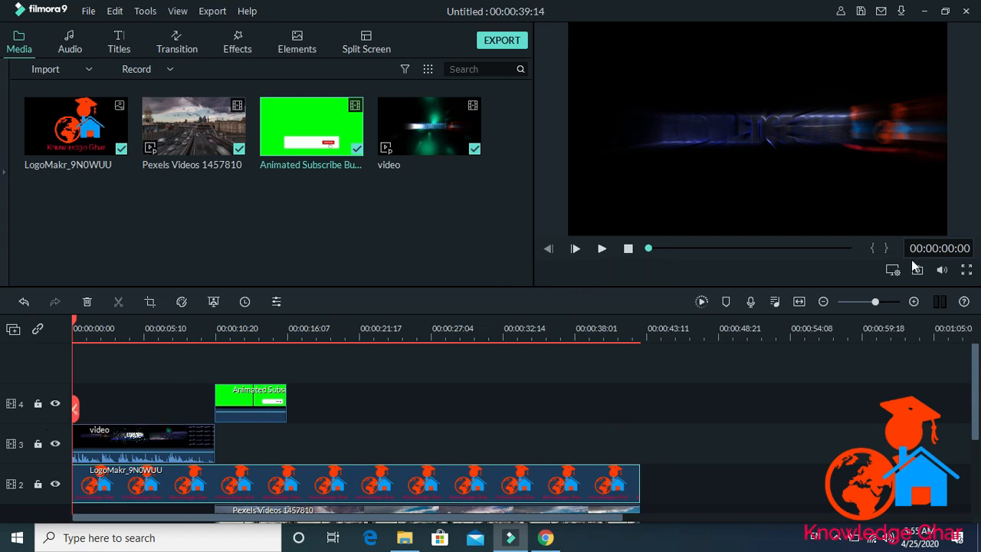
Play back the intro to check the logo, and move the logo clip onto a new track 5 above all other clips
left_click(941, 269)
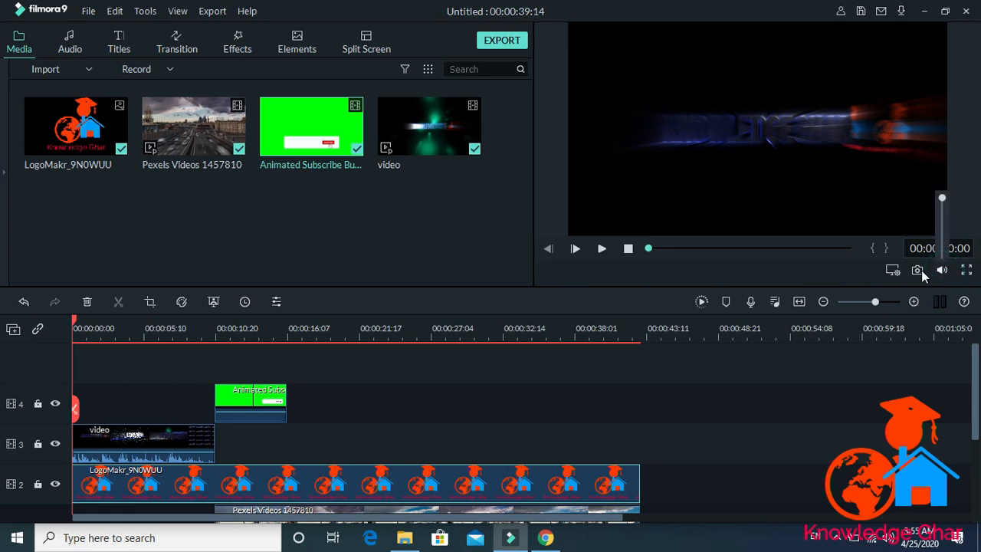
left_click(942, 253)
left_click(603, 249)
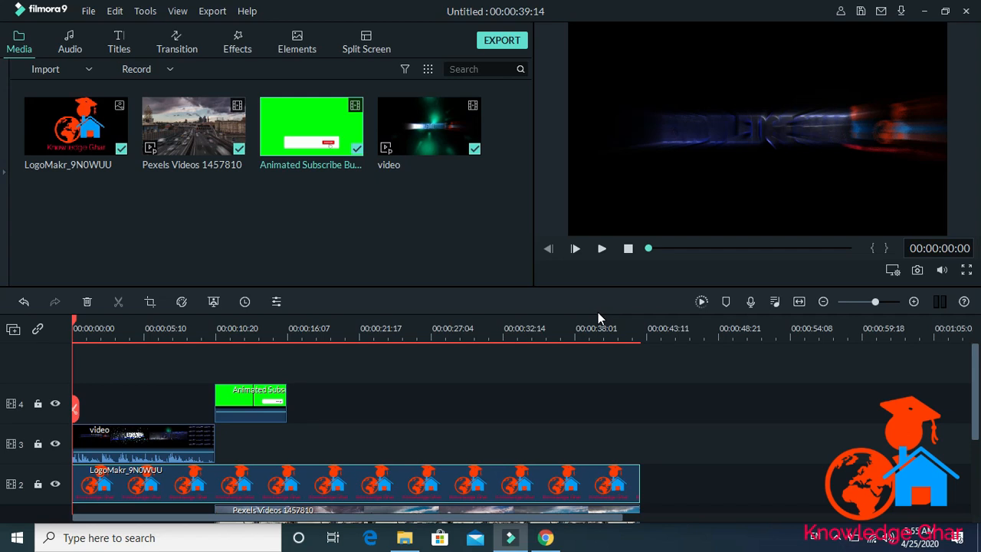
left_click(604, 249)
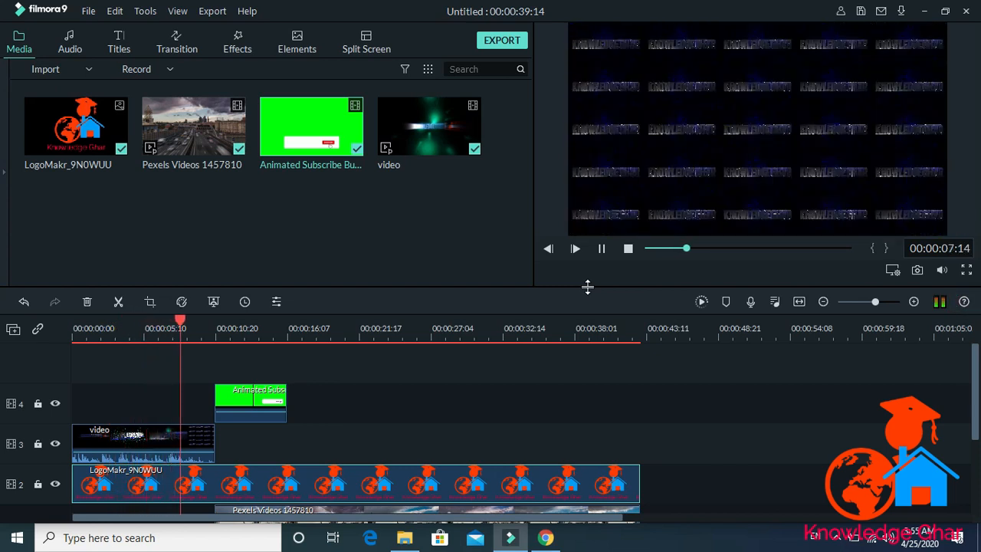
left_click(602, 249)
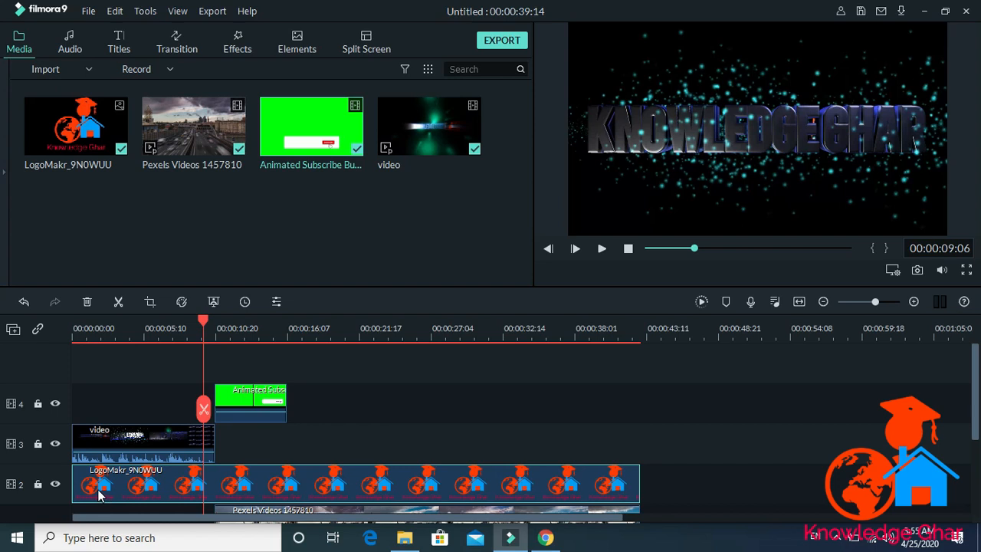
left_click_drag(98, 494, 104, 369)
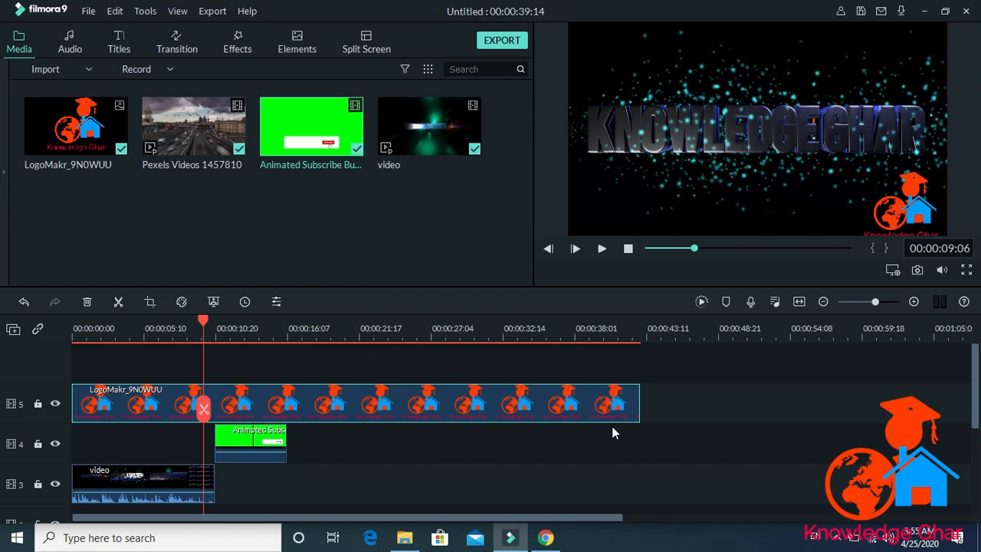
scroll(977, 403, "down", 1)
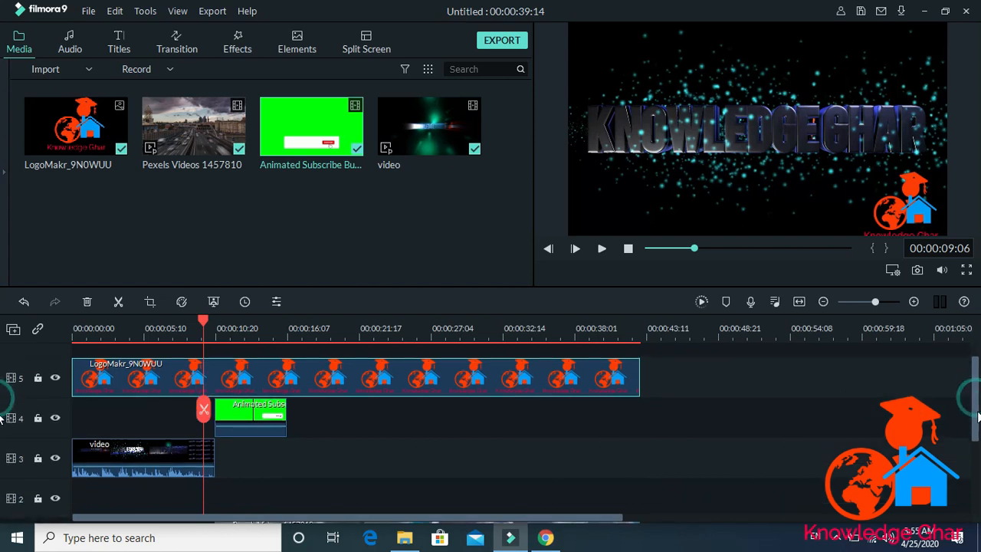
Play the subscribe animation section and nudge the logo overlay up slightly so its whole caption fits inside the frame
left_click(601, 250)
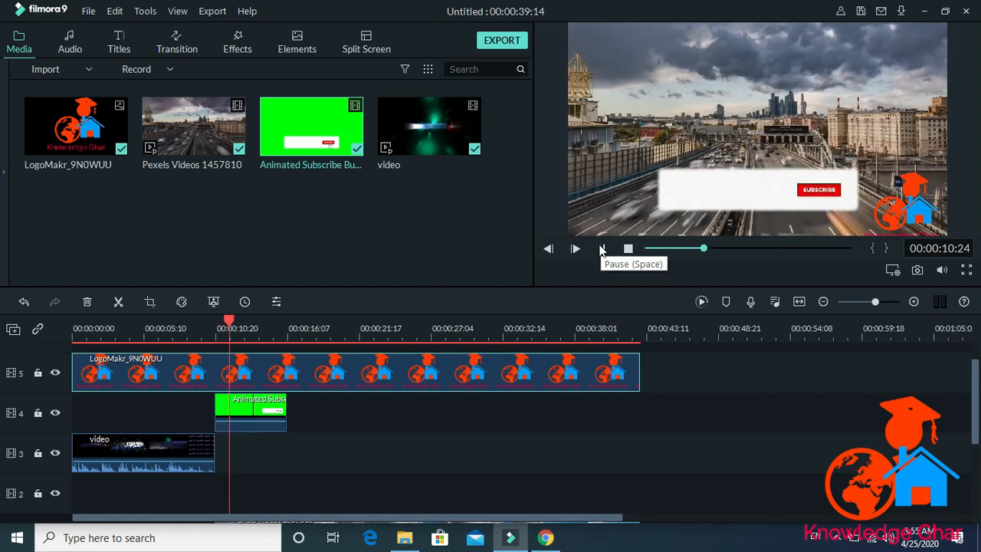
left_click(602, 248)
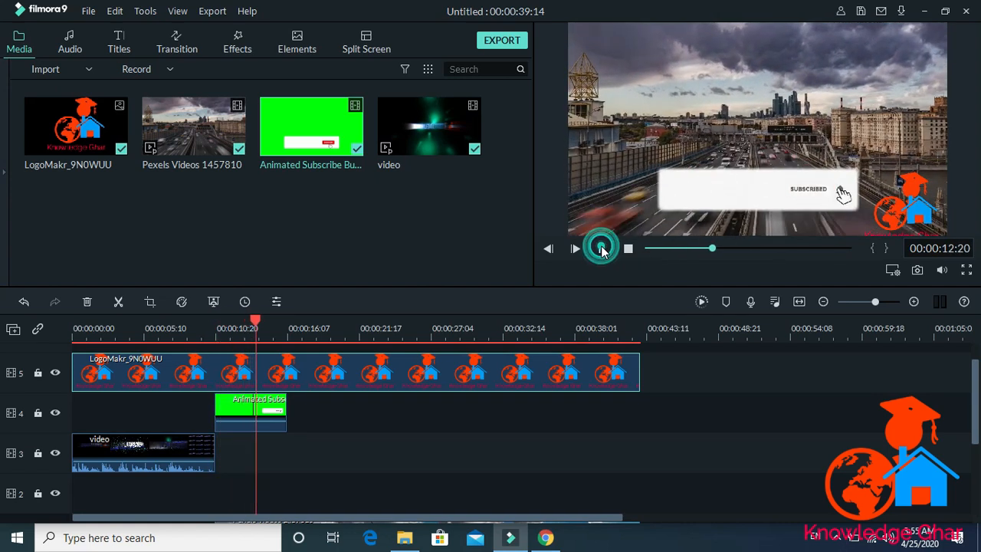
left_click(888, 214)
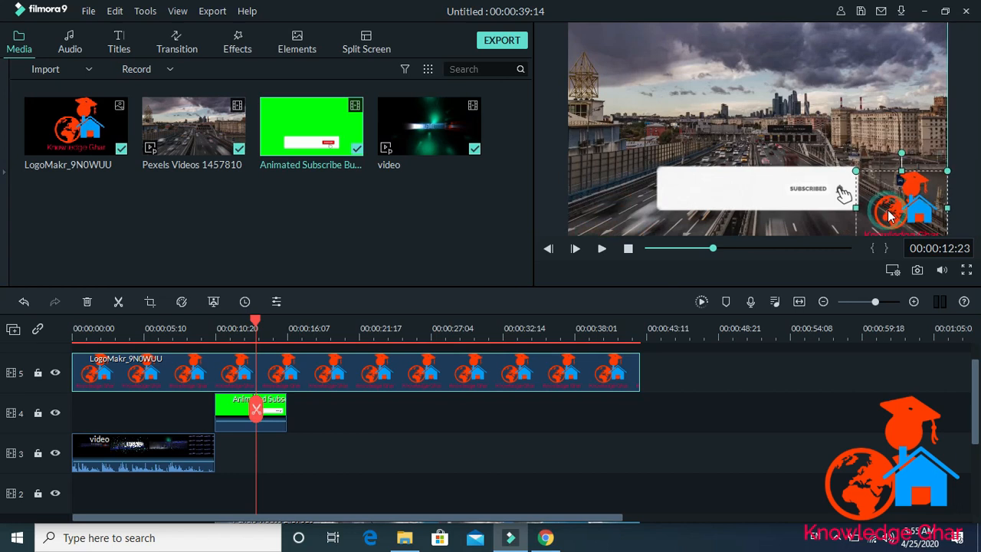
left_click_drag(887, 209, 887, 207)
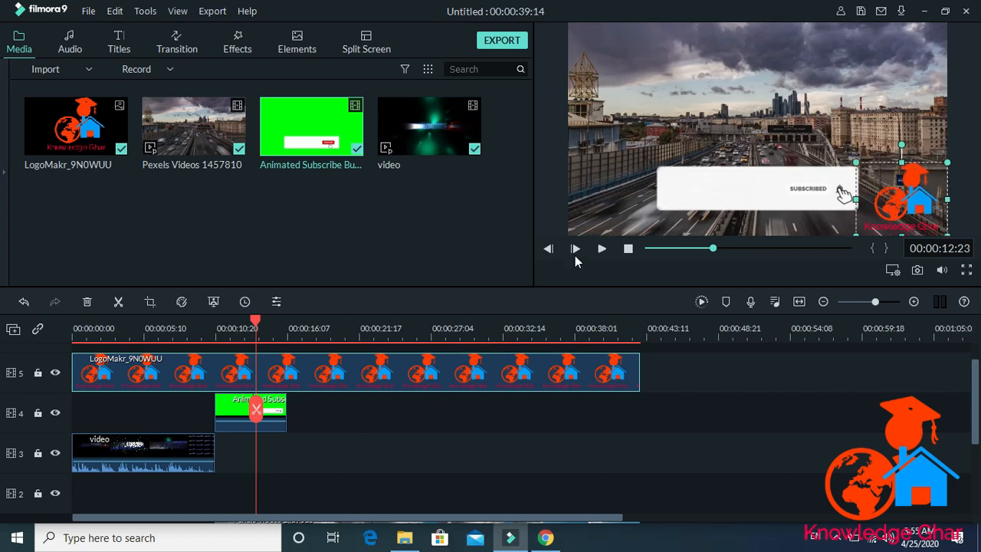
left_click(600, 249)
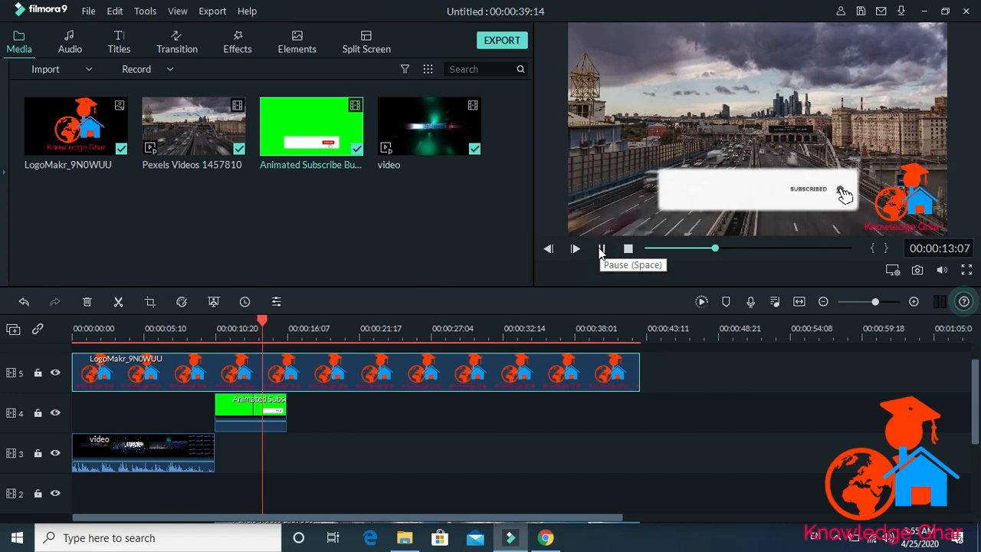